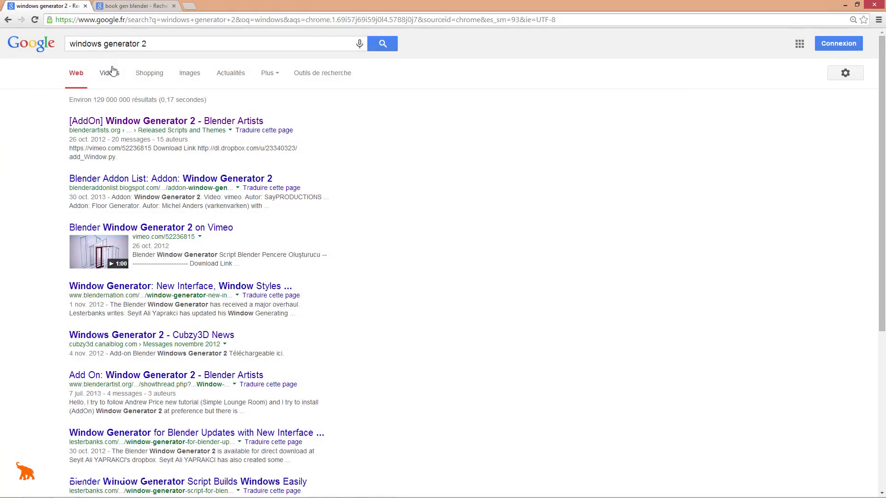
Open the Blender Artists thread on Window Generator 2 from the search results and find its download link.
drag(164, 46, 65, 45)
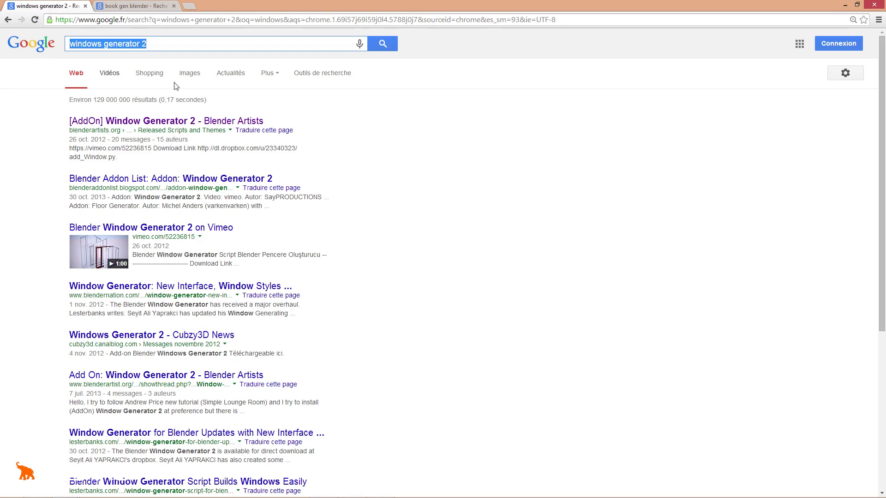
click(468, 225)
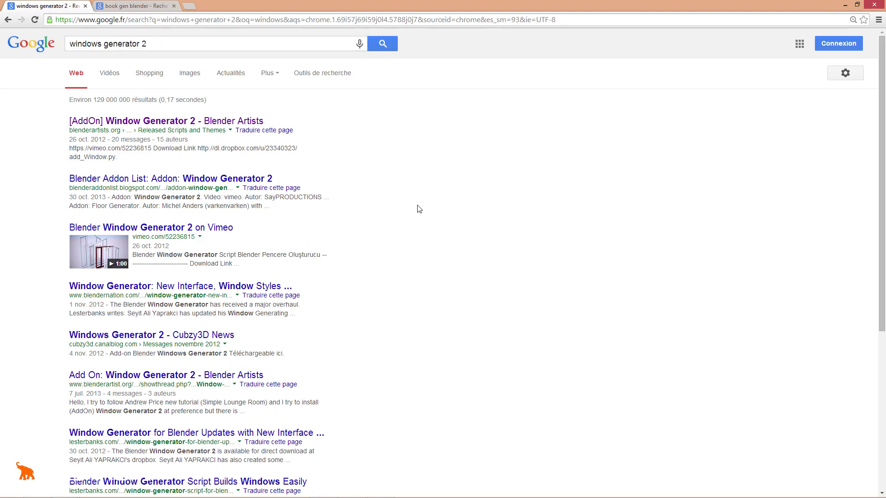
click(201, 122)
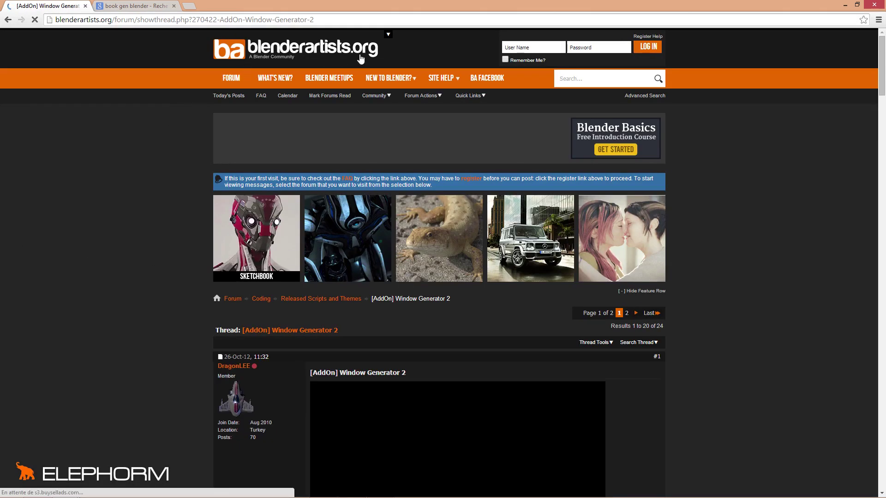
scroll(253, 362, down, 3)
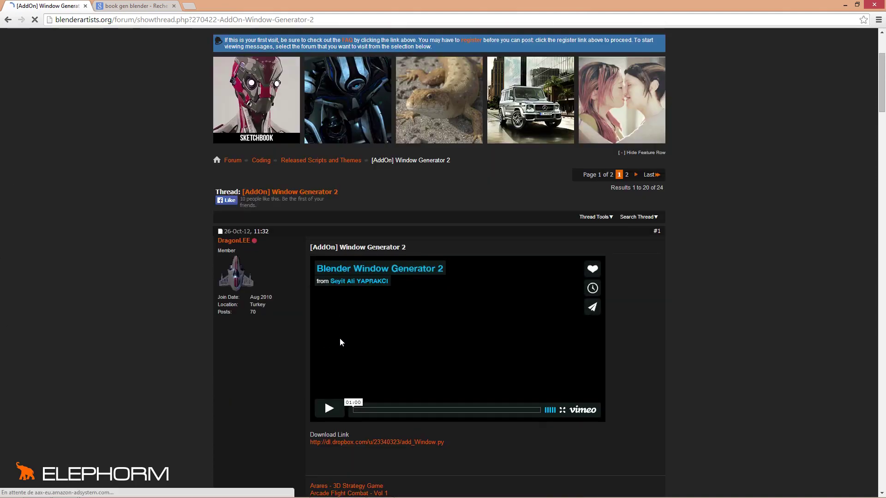
scroll(339, 337, down, 1)
scroll(314, 330, down, 1)
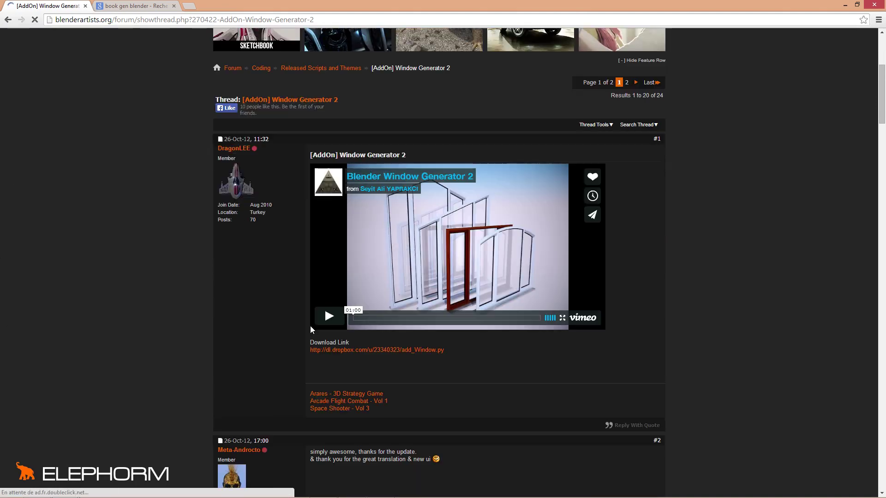
Open the add_Window.py download link and save the script to the Téléchargements folder.
click(331, 350)
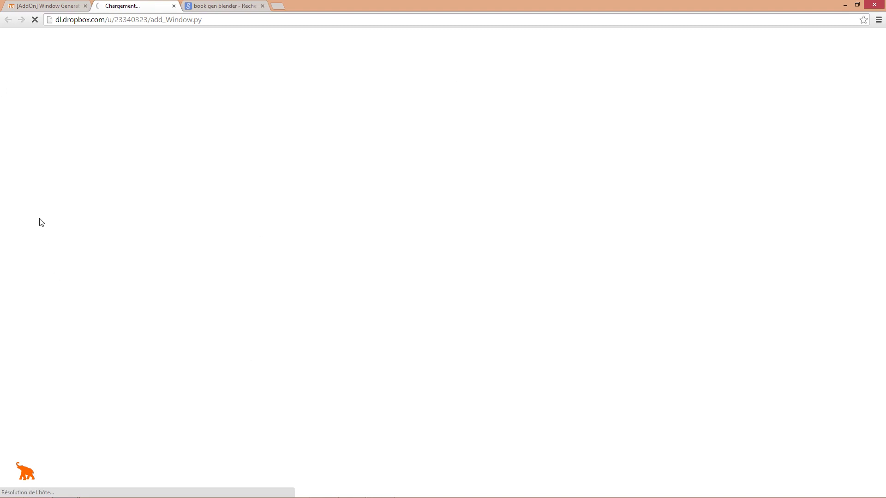
right_click(302, 168)
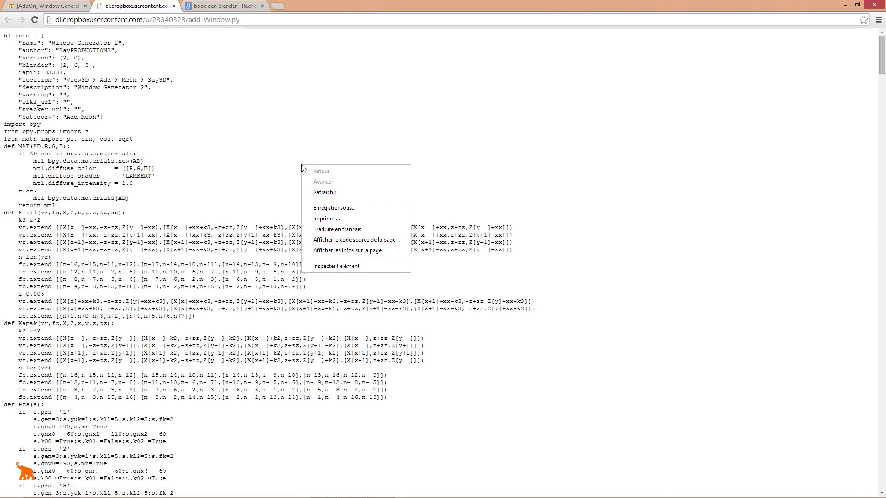
click(326, 206)
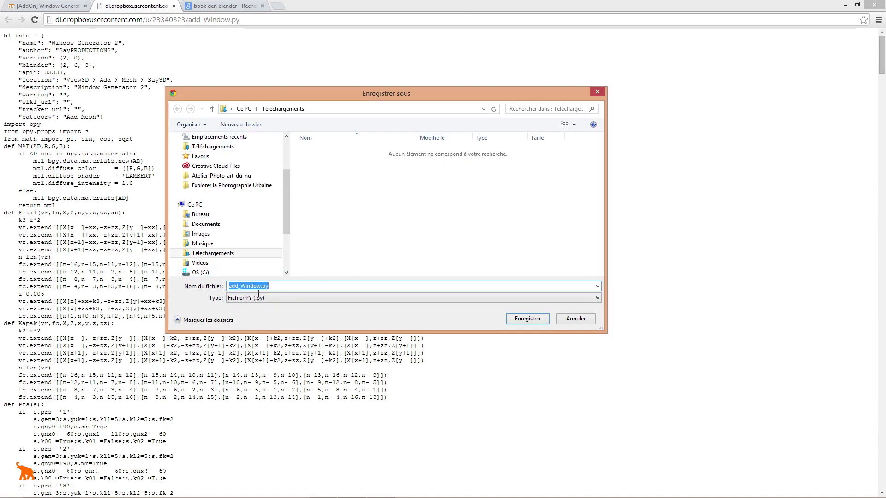
click(527, 319)
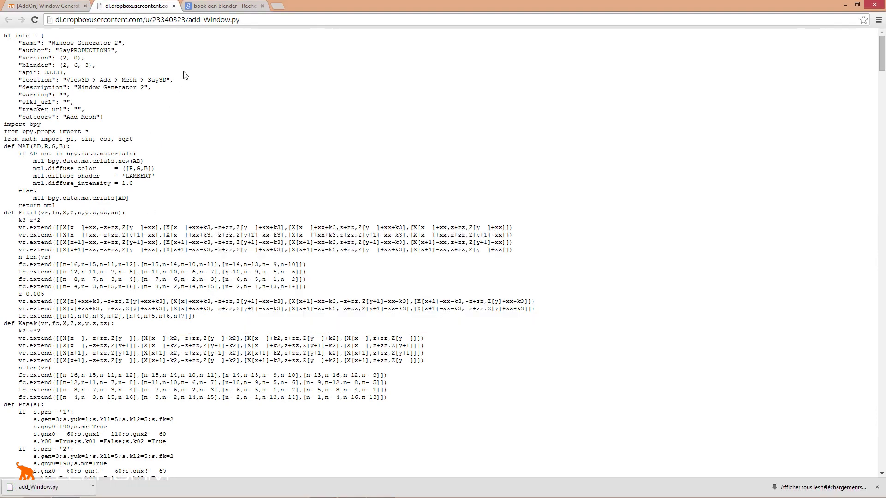
Open the BookGen add-on page from the "book gen blender" search results and download the add-on archive.
click(197, 6)
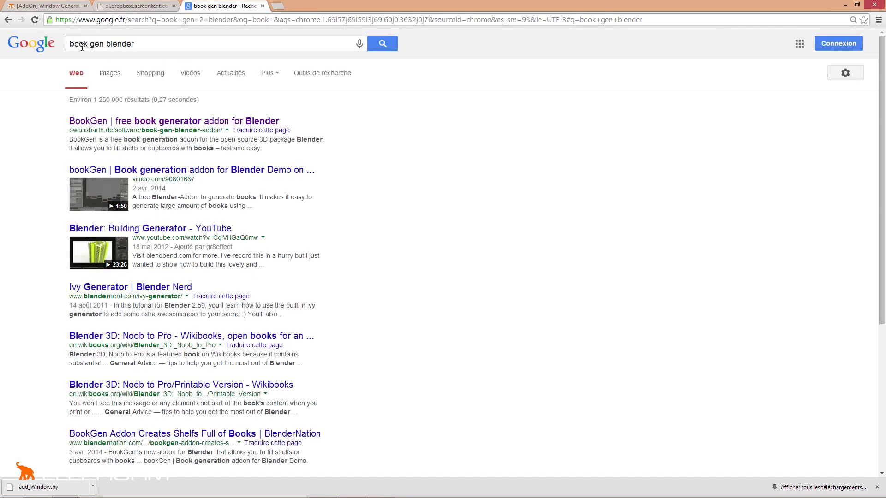
click(130, 125)
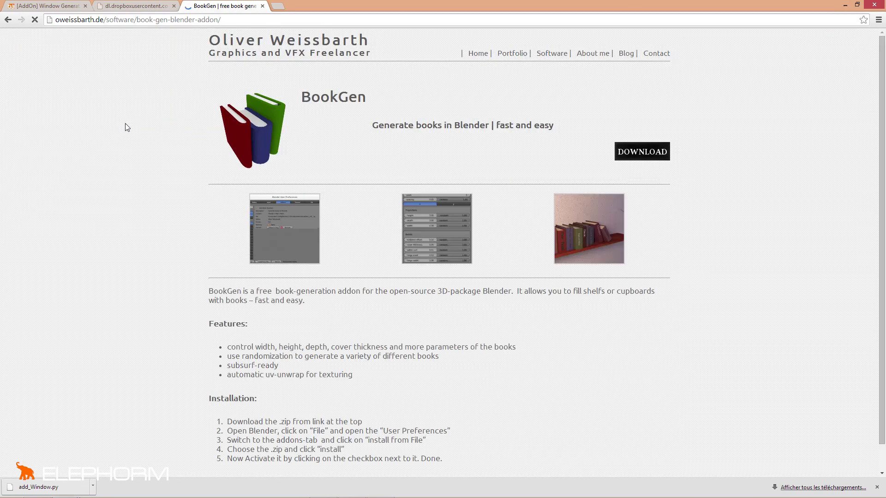
scroll(312, 214, down, 7)
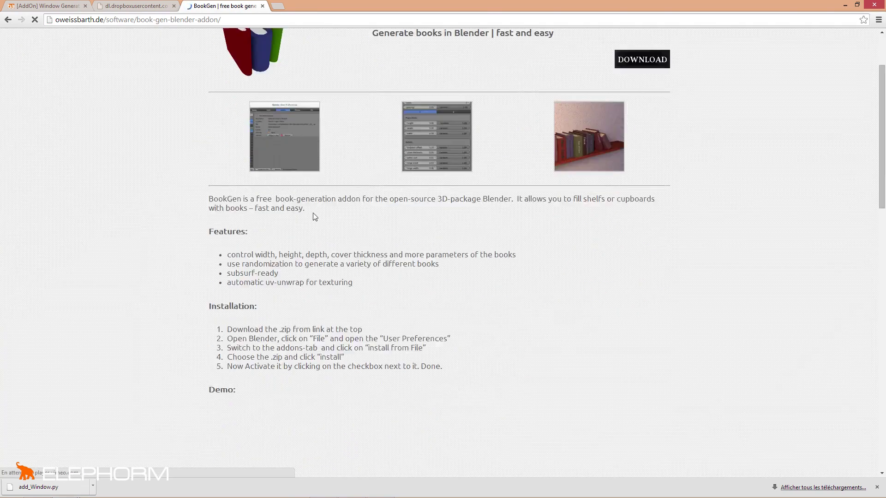
scroll(187, 295, down, 3)
scroll(674, 228, up, 2)
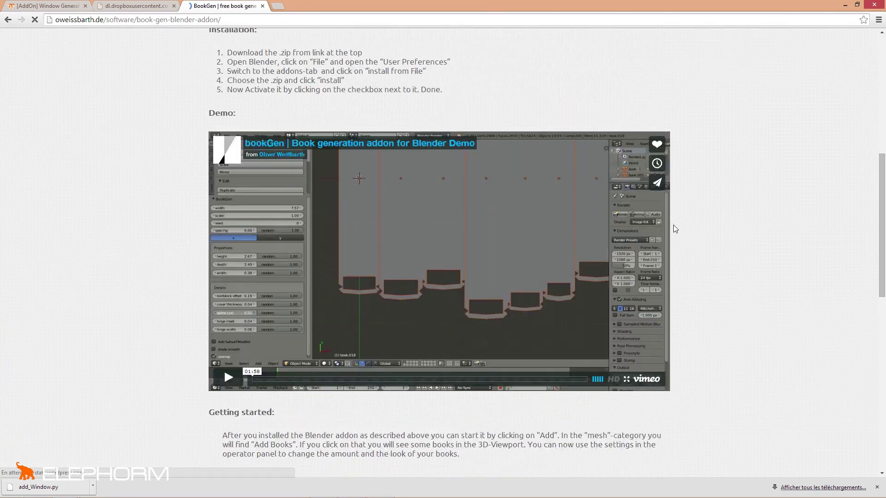
scroll(498, 254, up, 8)
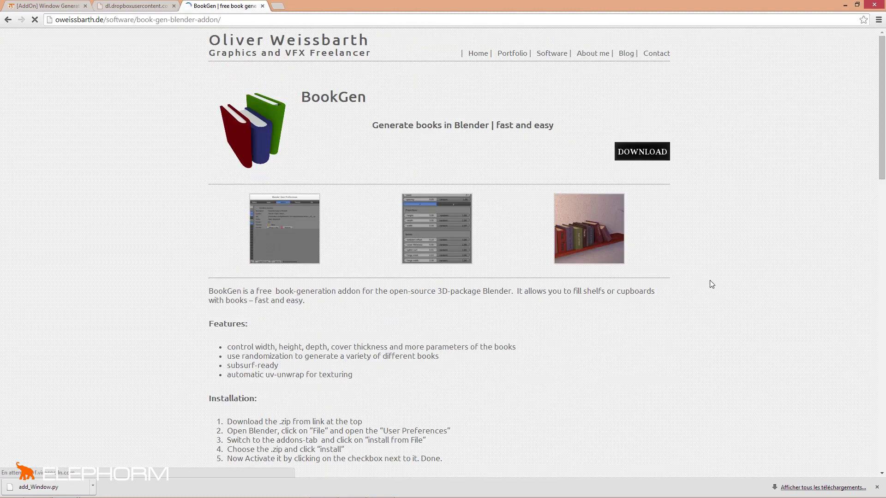
click(631, 157)
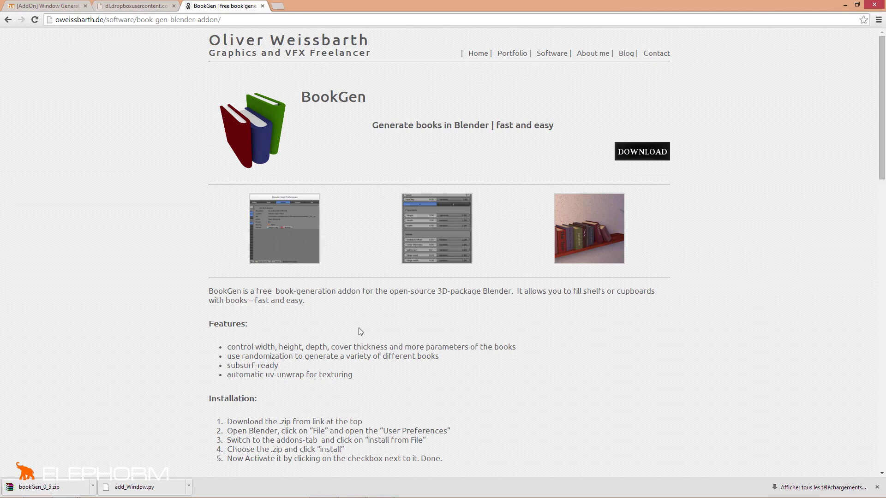
Switch to Blender, open the User Preferences and move their window over the middle of the 3D view.
key(alt+Tab)
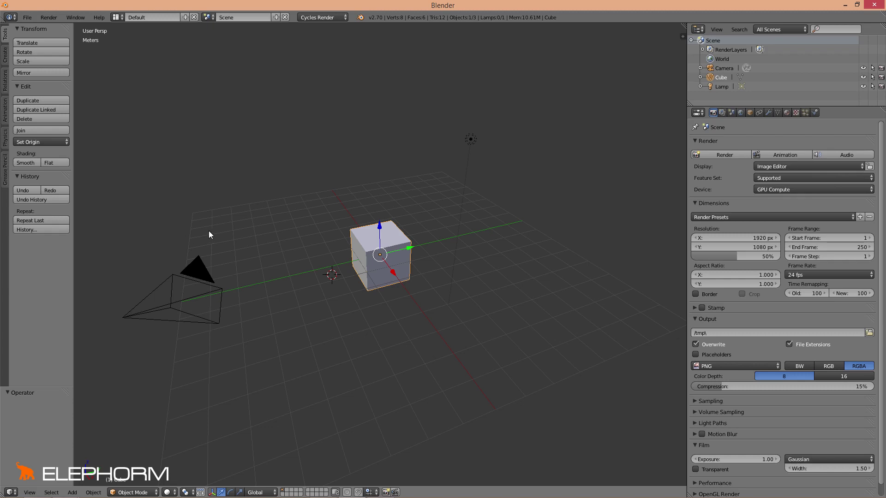
click(29, 18)
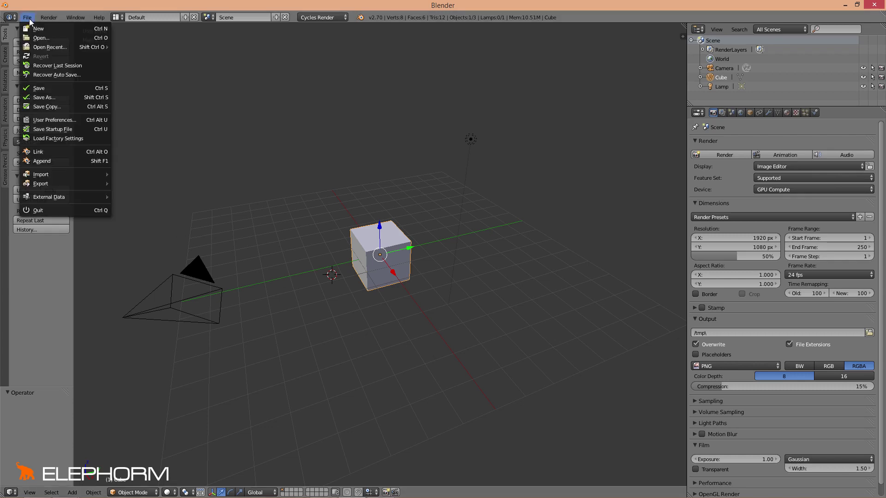
click(33, 120)
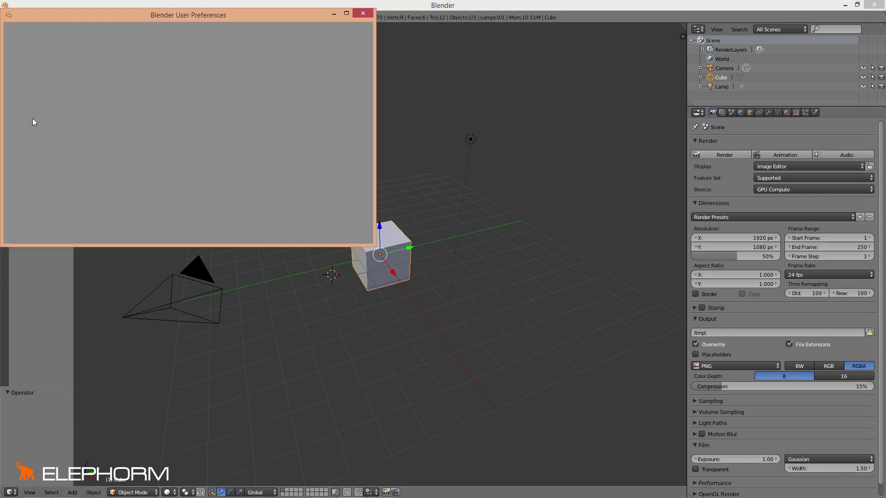
drag(160, 15, 356, 97)
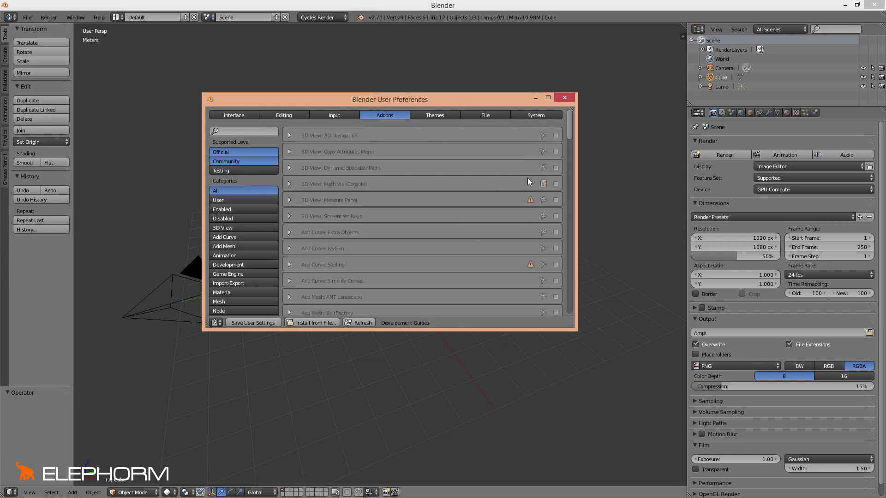
Install the add-on file add_Window.py from the Downloads folder.
click(305, 324)
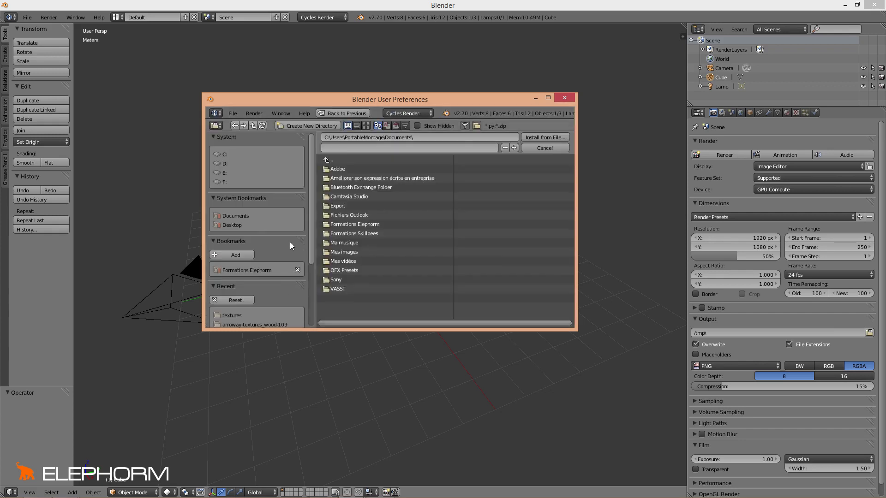
key(BackSpace)
click(344, 226)
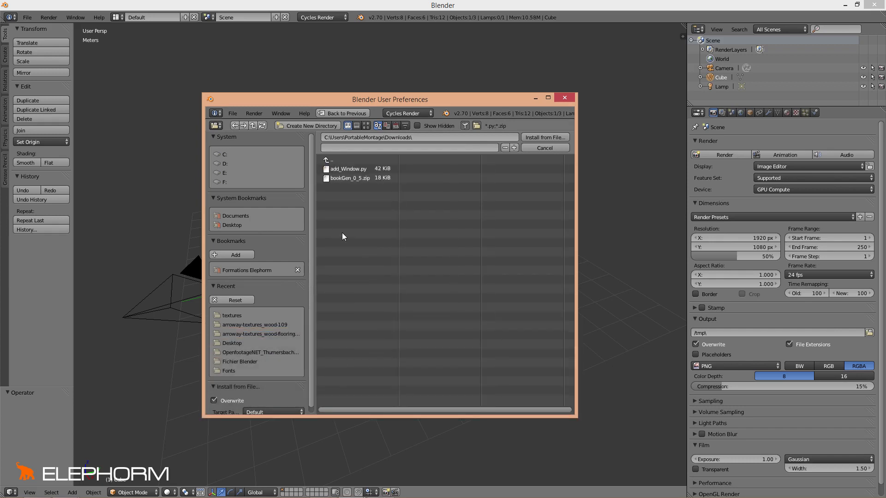
click(339, 170)
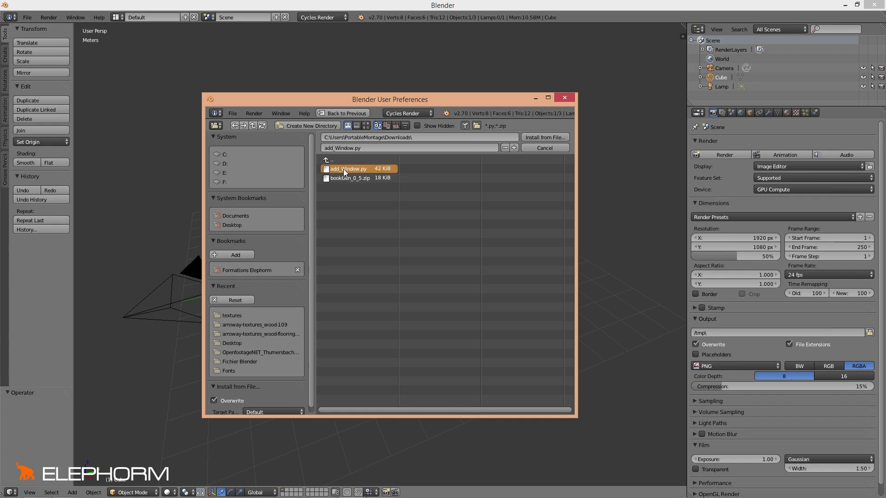
click(531, 136)
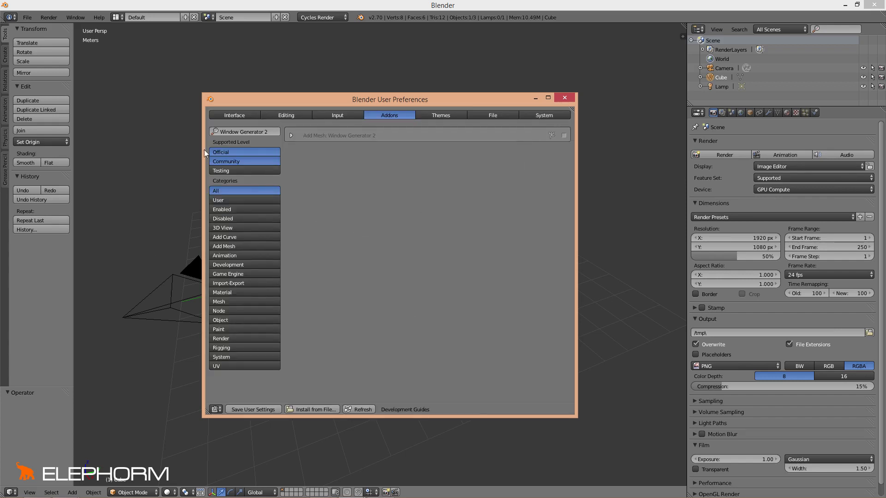
Enable the Window Generator 2 add-on and expand its details.
drag(402, 96, 400, 86)
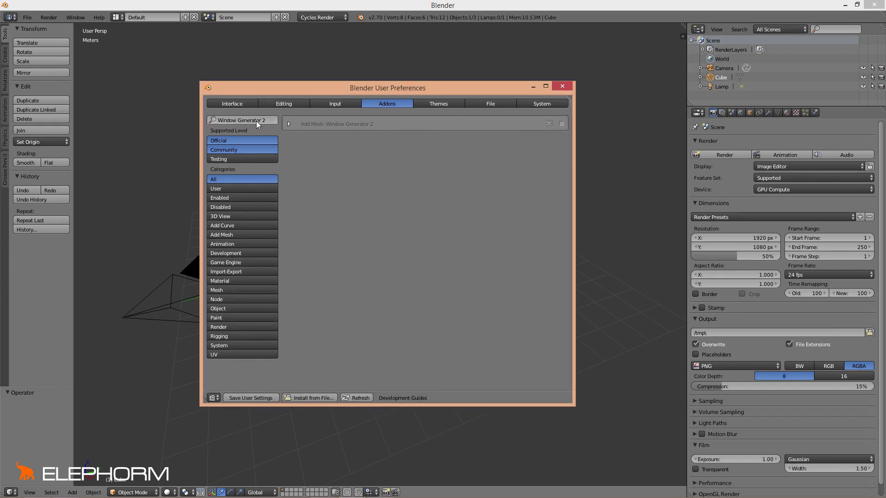
click(561, 124)
click(288, 124)
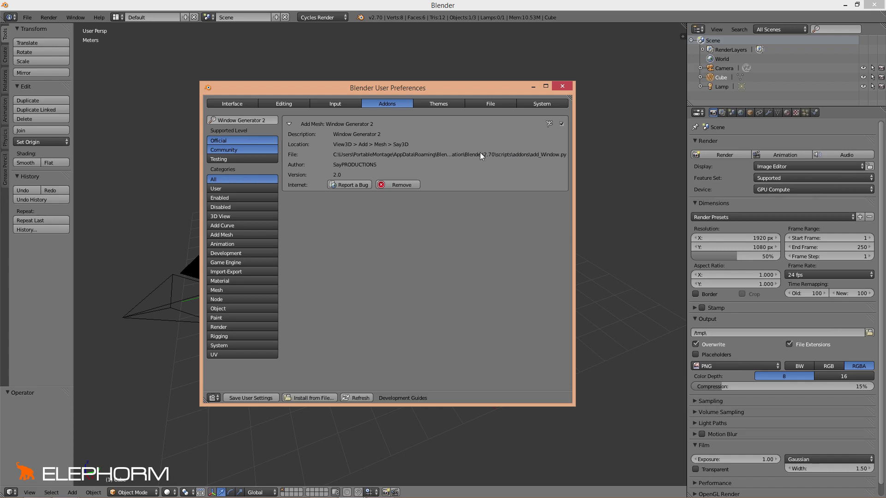
Install the BookGen add-on from bookGen_0_5.zip in the Downloads folder, widening the preferences window slightly.
click(313, 397)
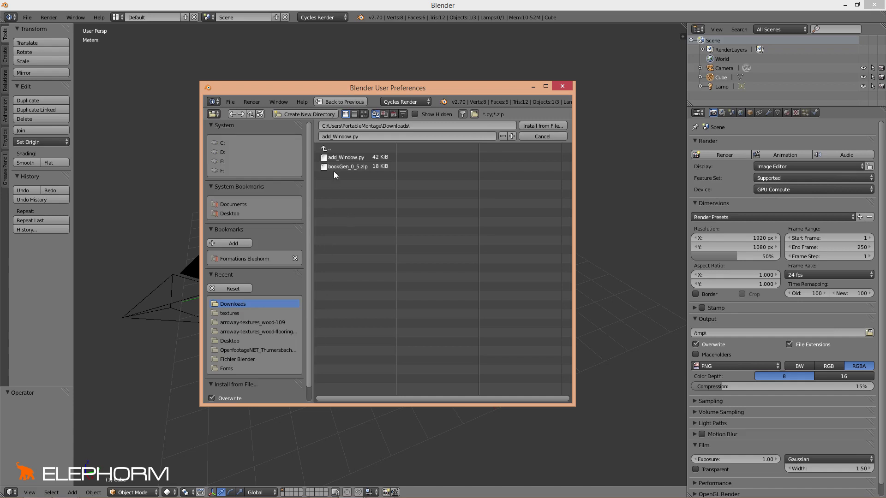
click(336, 166)
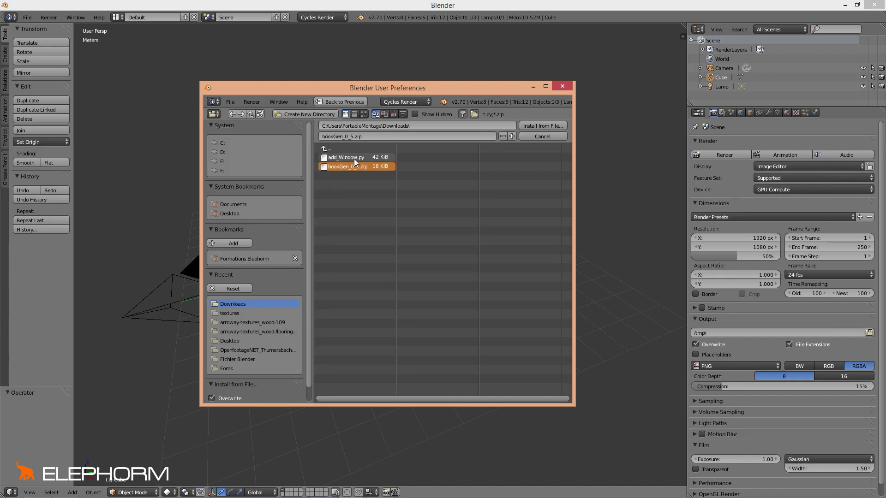
click(353, 159)
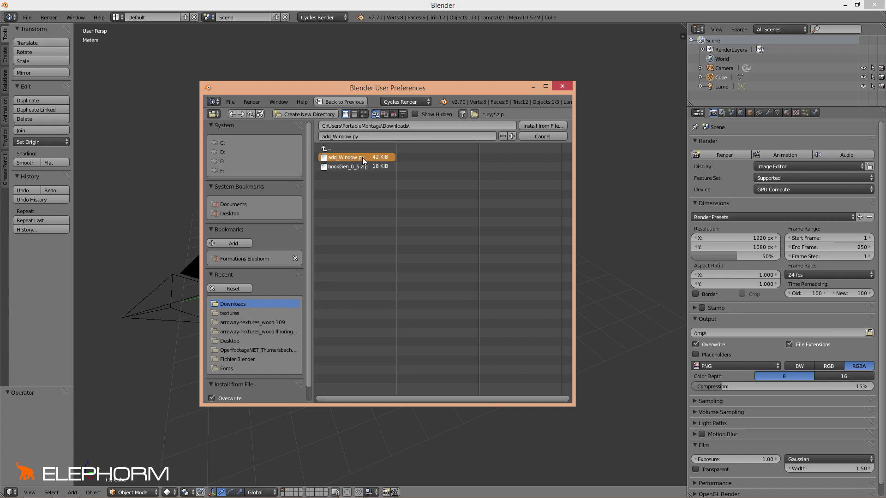
click(358, 167)
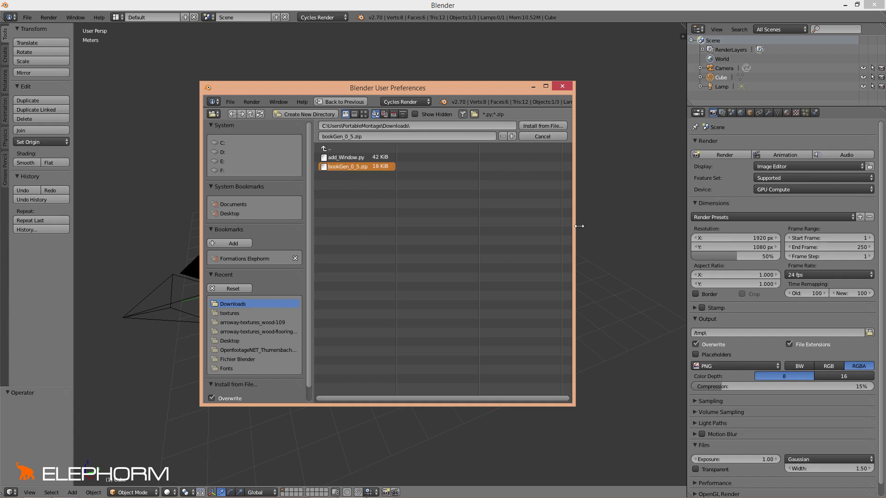
drag(578, 226, 607, 227)
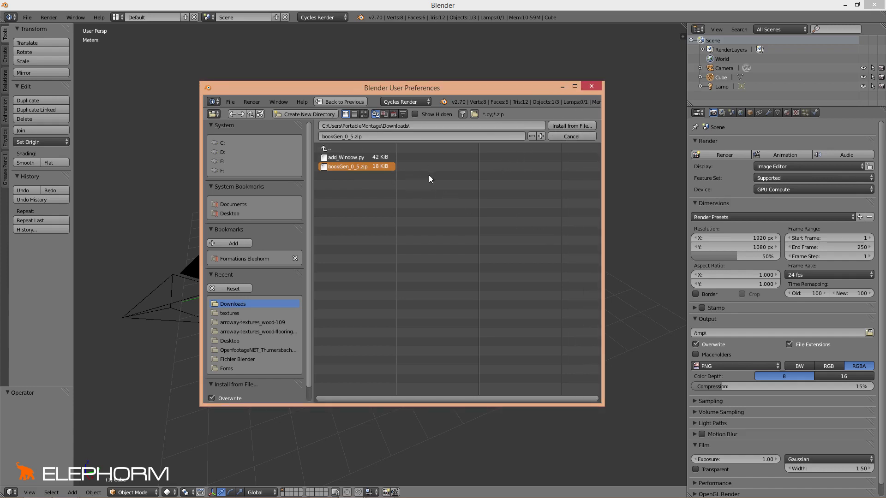
click(563, 126)
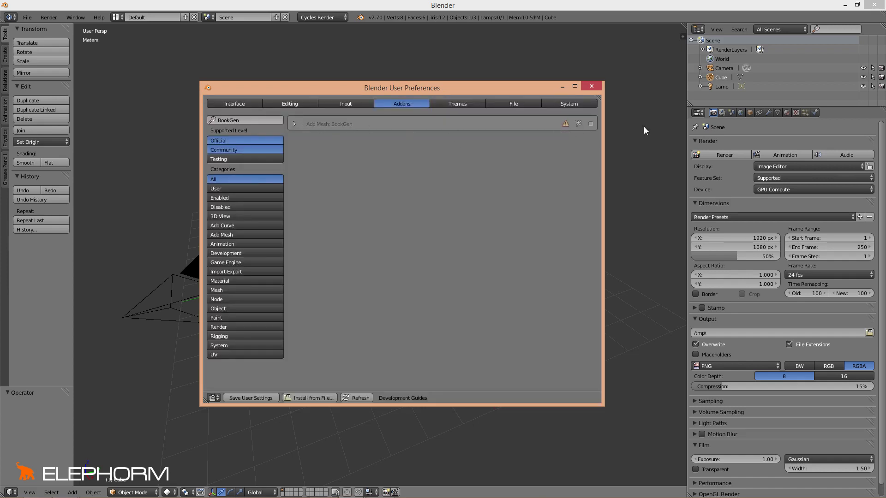
Enable the BookGen add-on and save the current setup as the startup file.
click(590, 124)
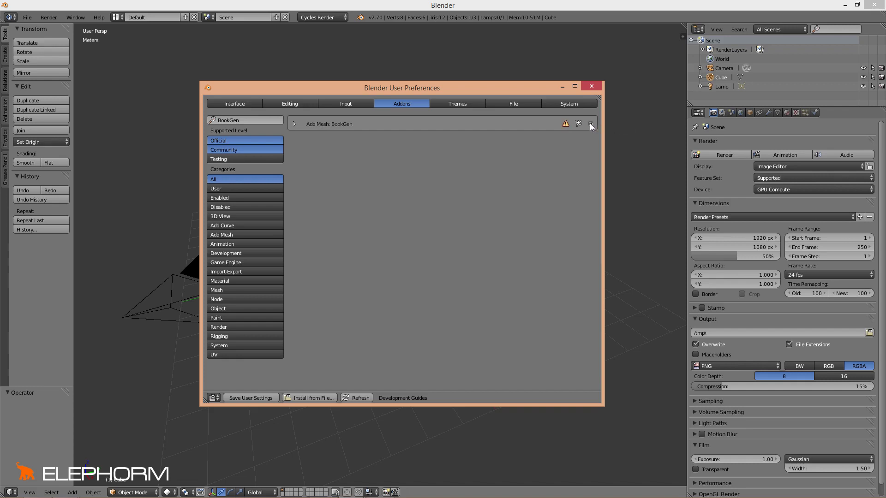
click(591, 87)
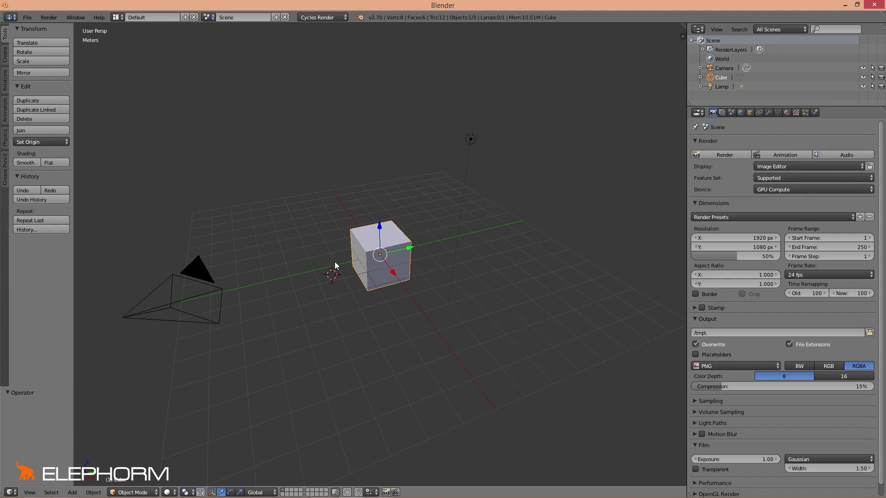
key(ctrl+u)
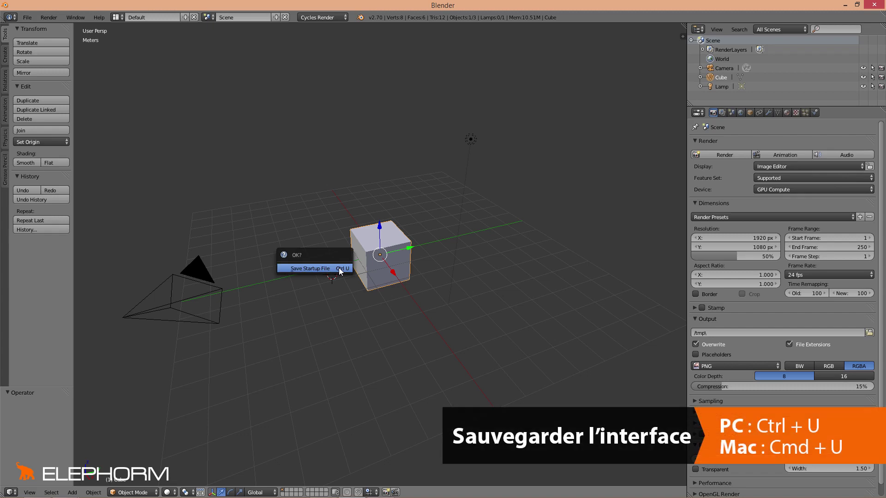
click(340, 269)
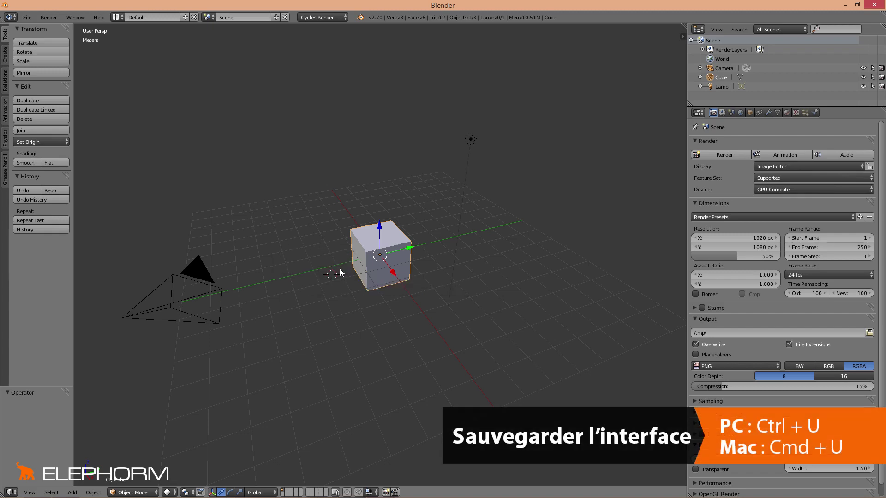